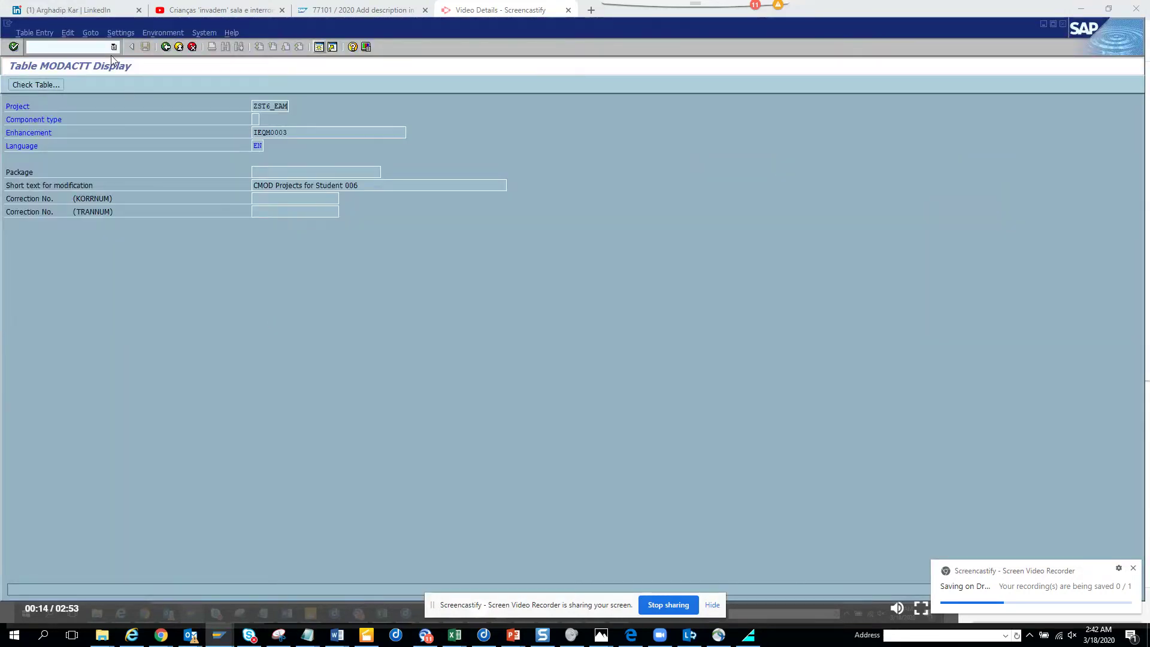
Reopen the Data Browser with /nse16 and clear the previous MODACTT table name
click(87, 48)
text(/nse16)
key(Return)
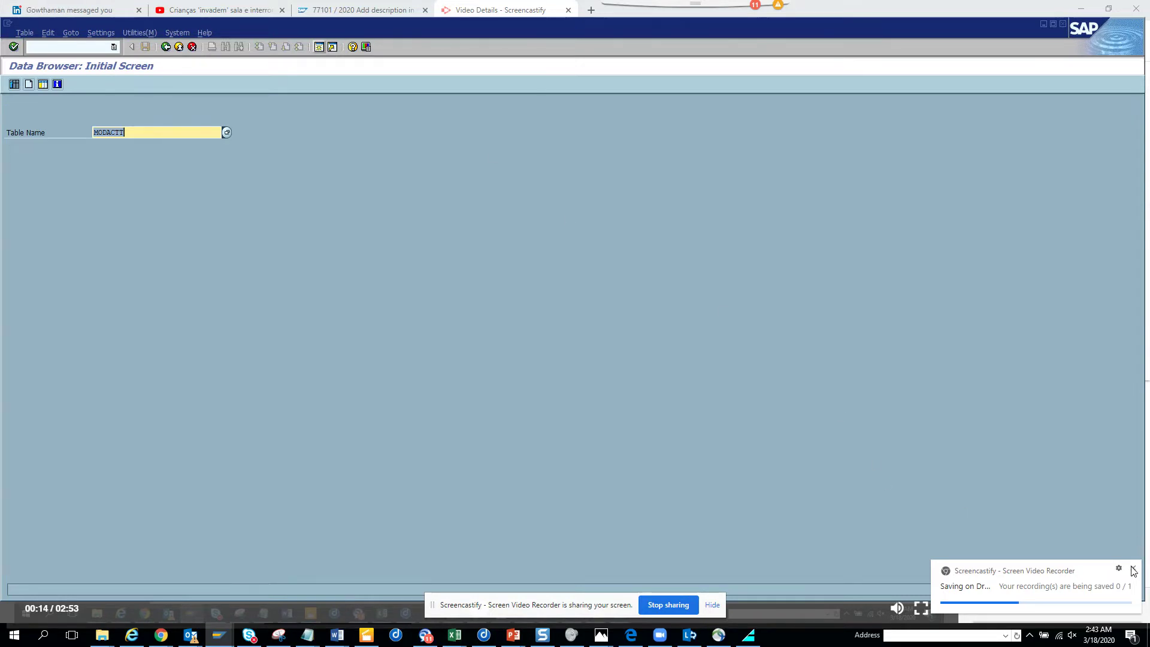
click(1134, 569)
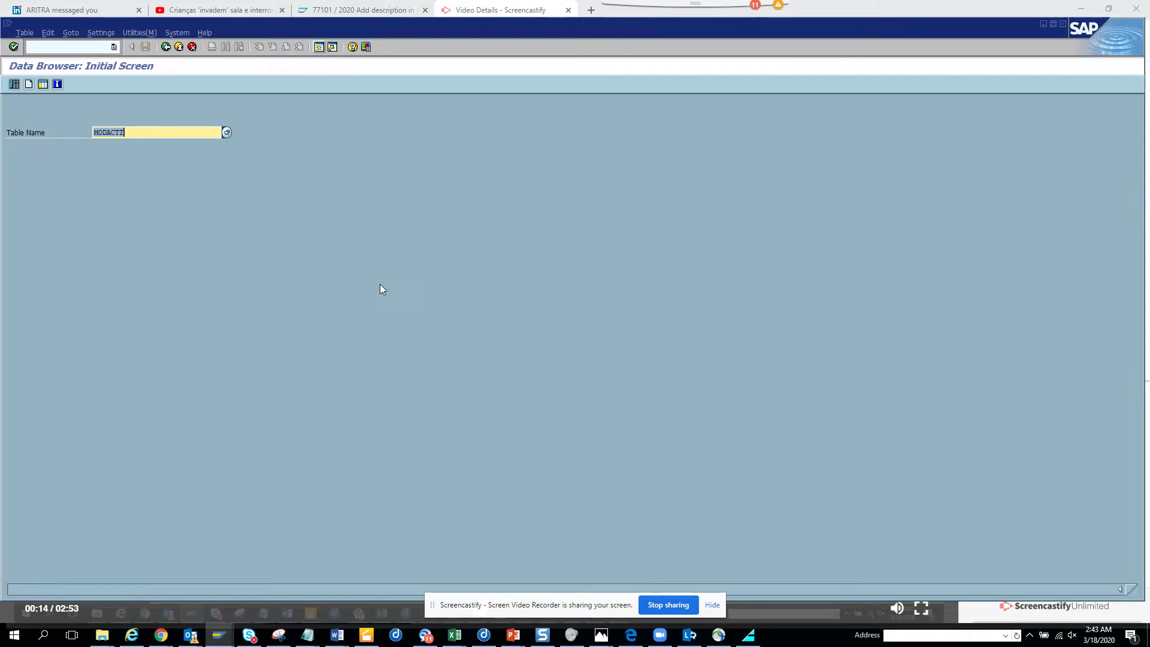
key(BackSpace)
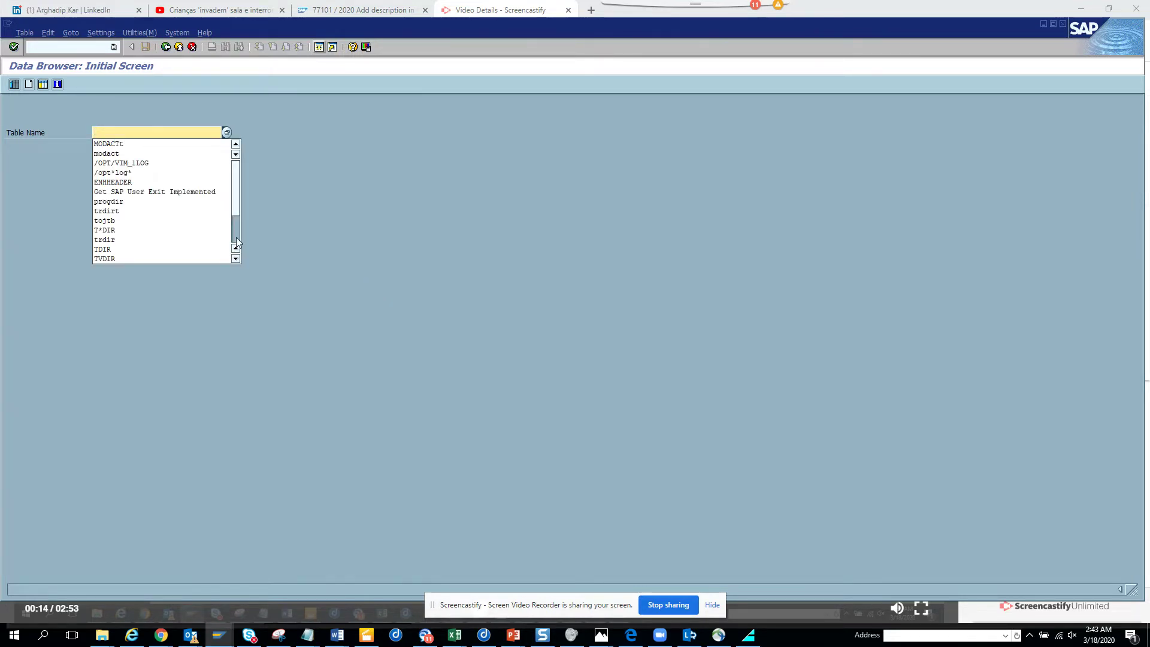
click(172, 134)
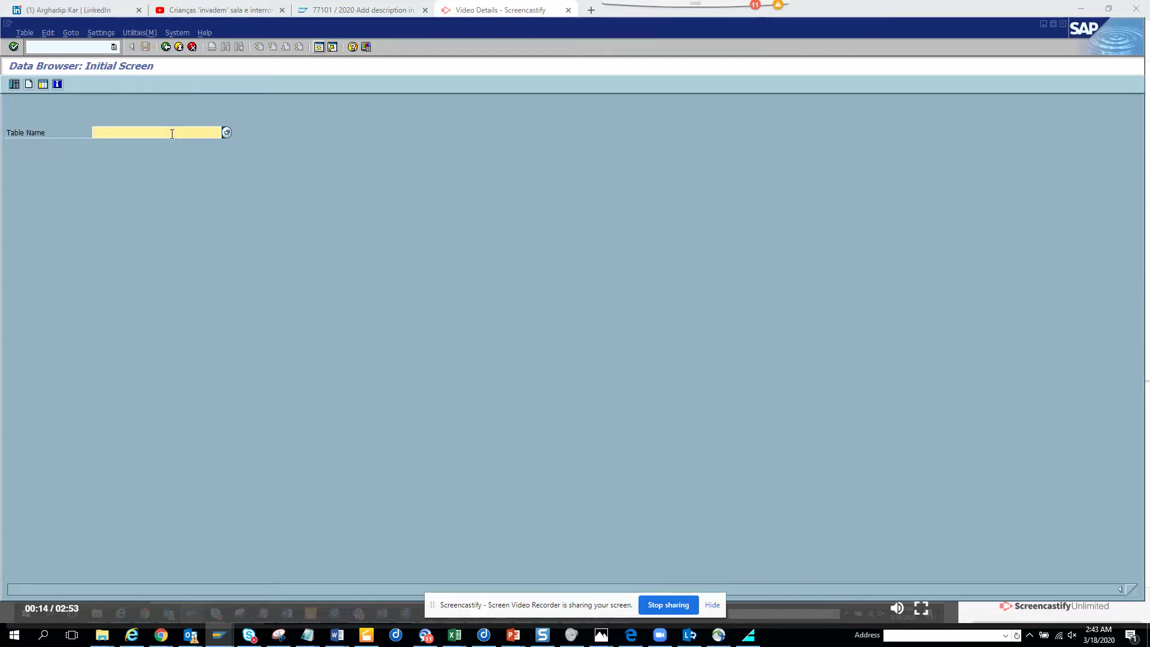
Open SE16 and pick table SXC_EXIT from the sxc*exit* lookup to reach its selection screen
click(165, 47)
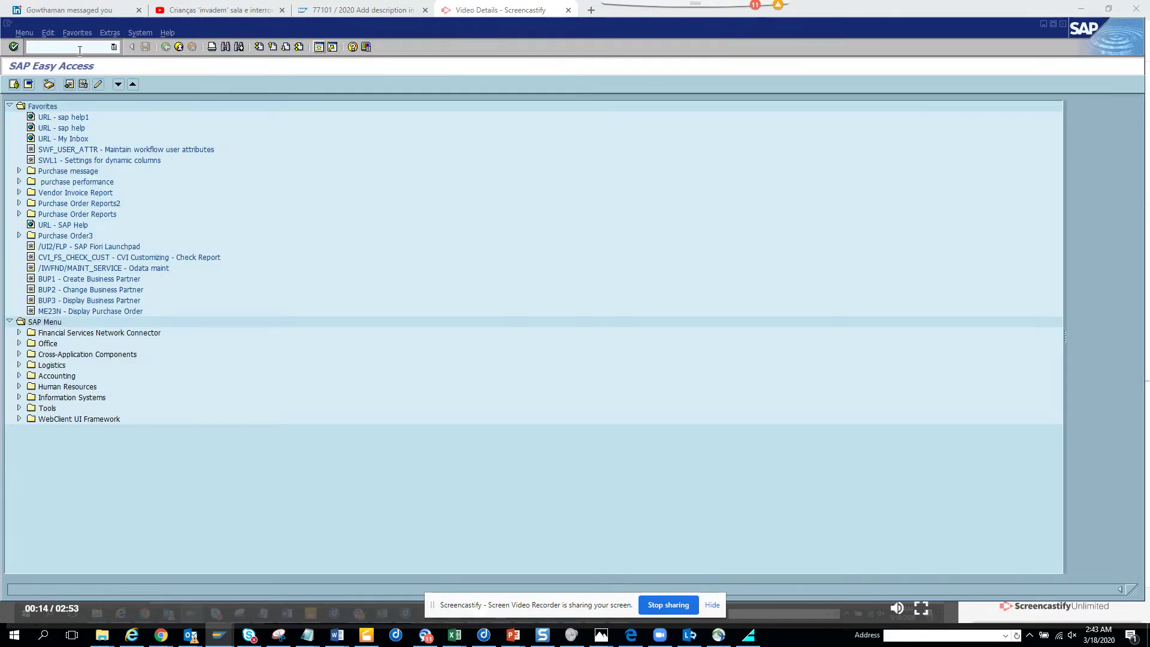
text(se16)
key(Return)
text(sxc)
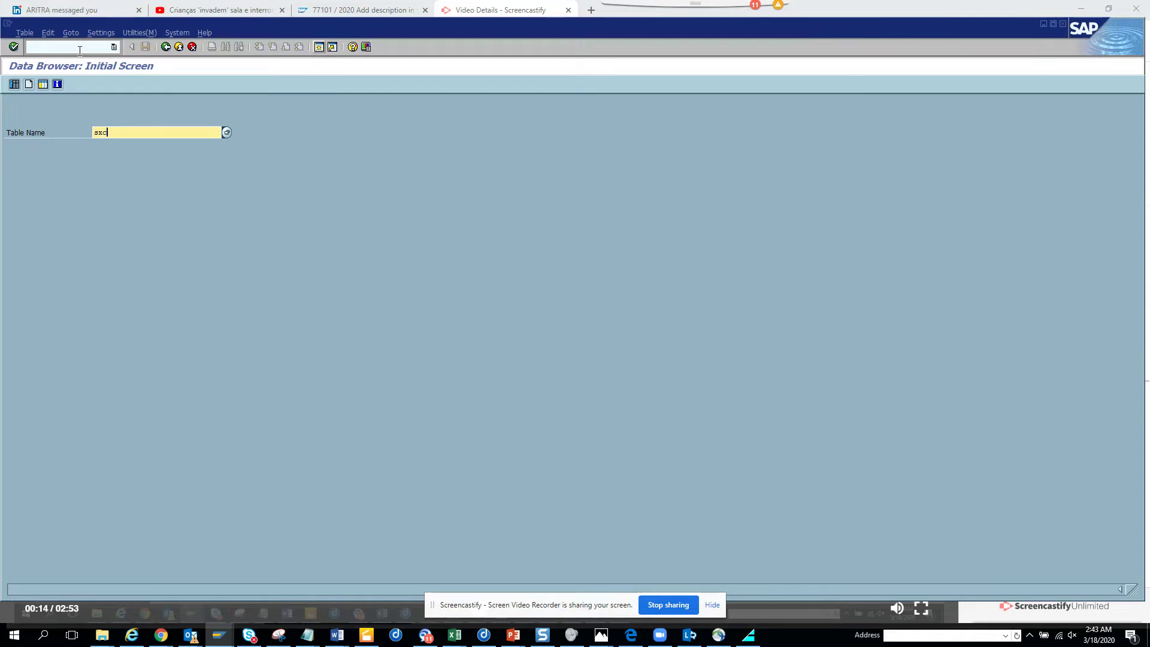
text(*exit*)
click(227, 132)
click(13, 84)
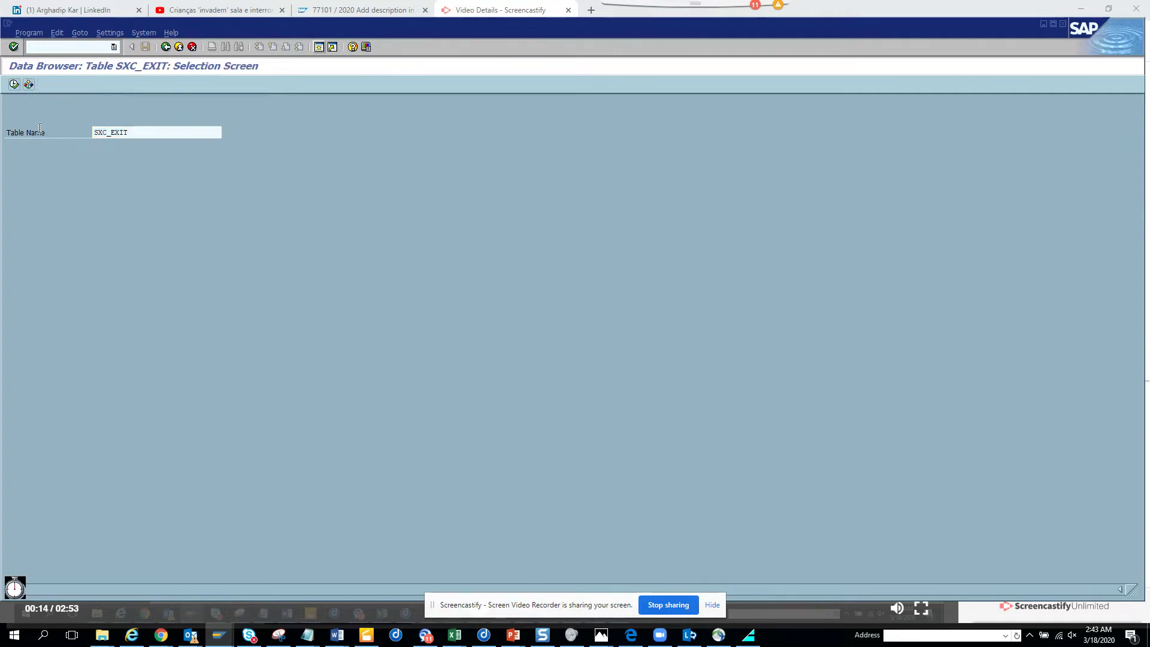
List SXC_EXIT entries, then restrict BAdI Implementation to z* to show ZST10_WBS_SETT_01
click(13, 84)
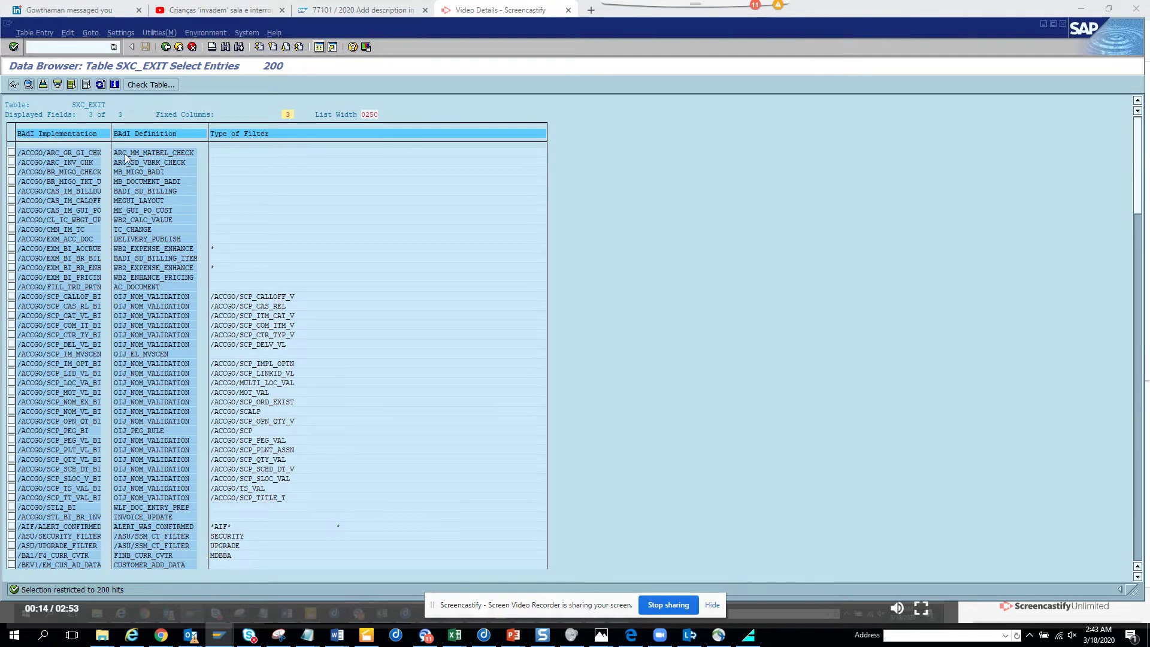
click(166, 48)
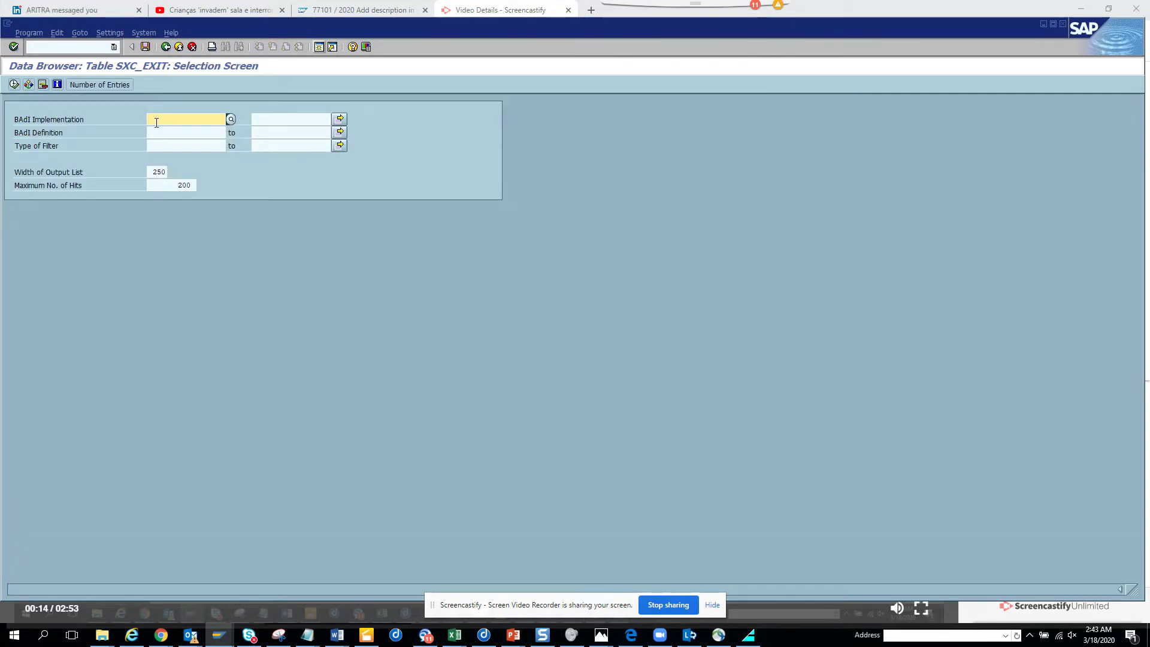
text(z)
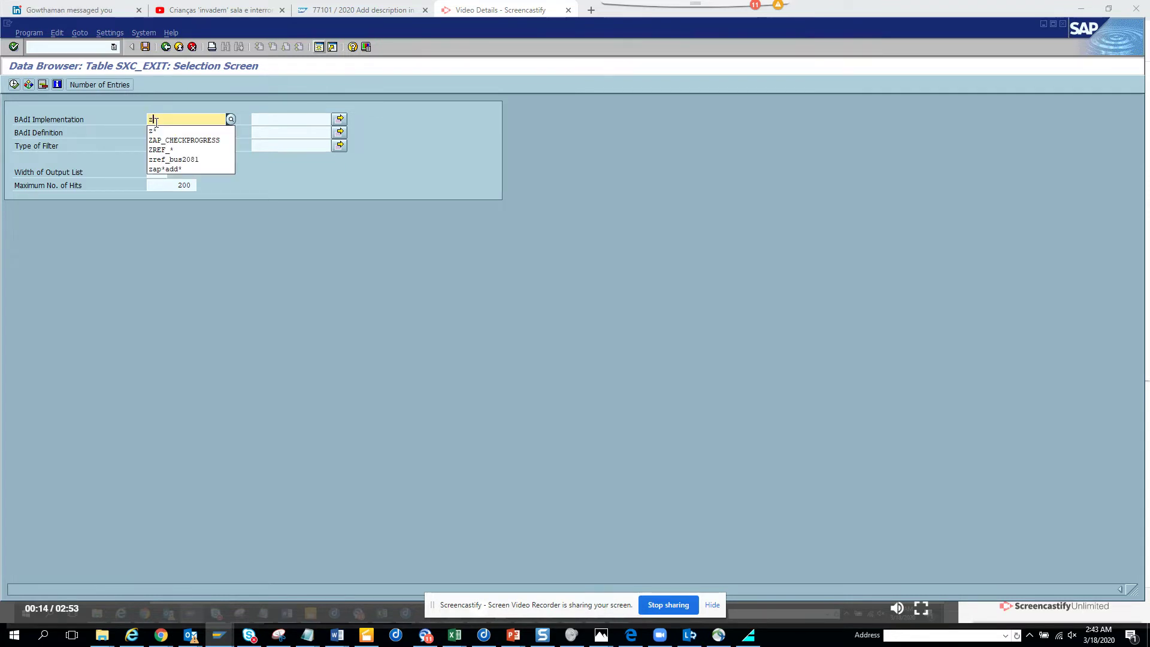
click(152, 130)
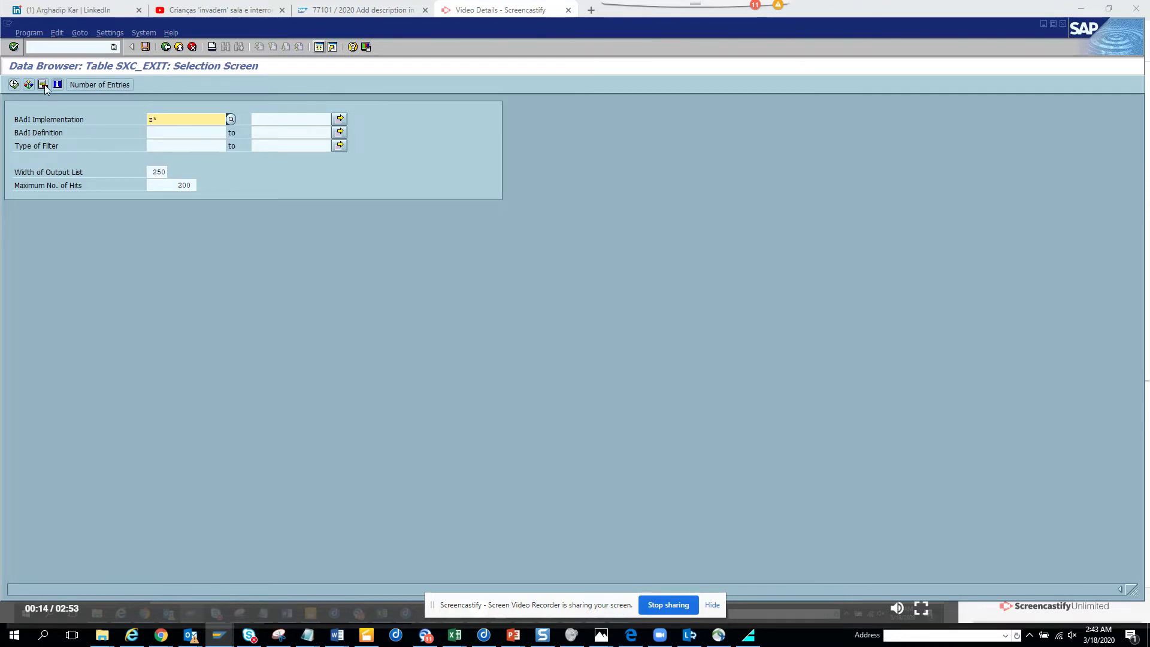
click(14, 83)
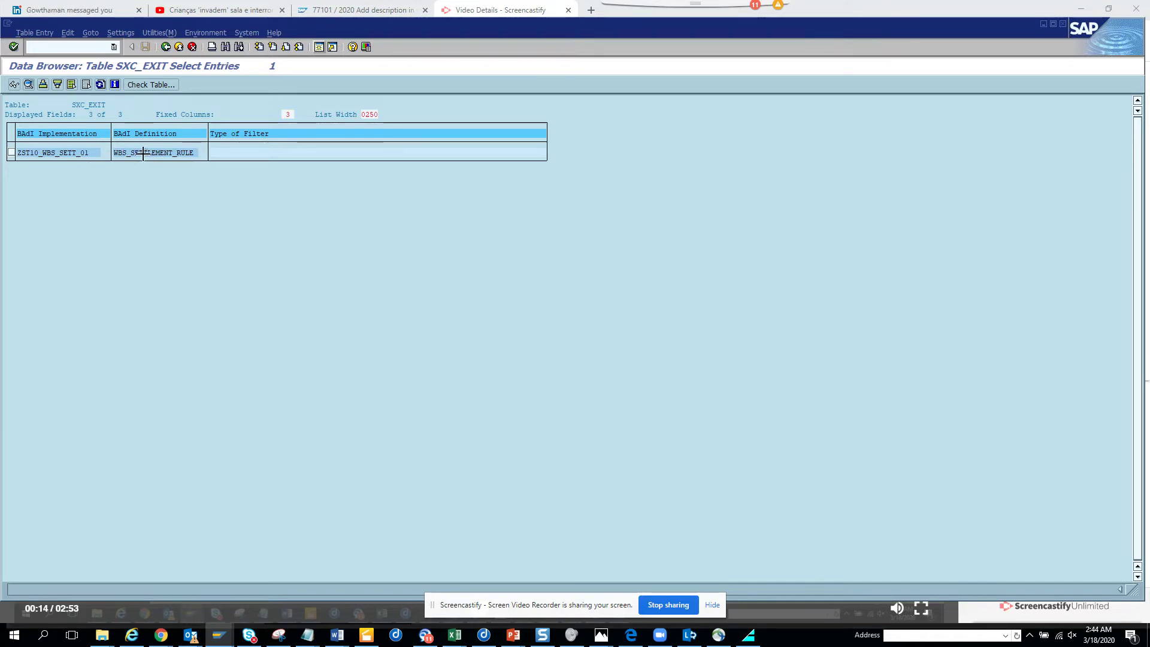
Copy the BAdI definition name WBS_SETTLEMENT_RULE from the result list
key(ctrl+y)
drag(113, 153, 202, 157)
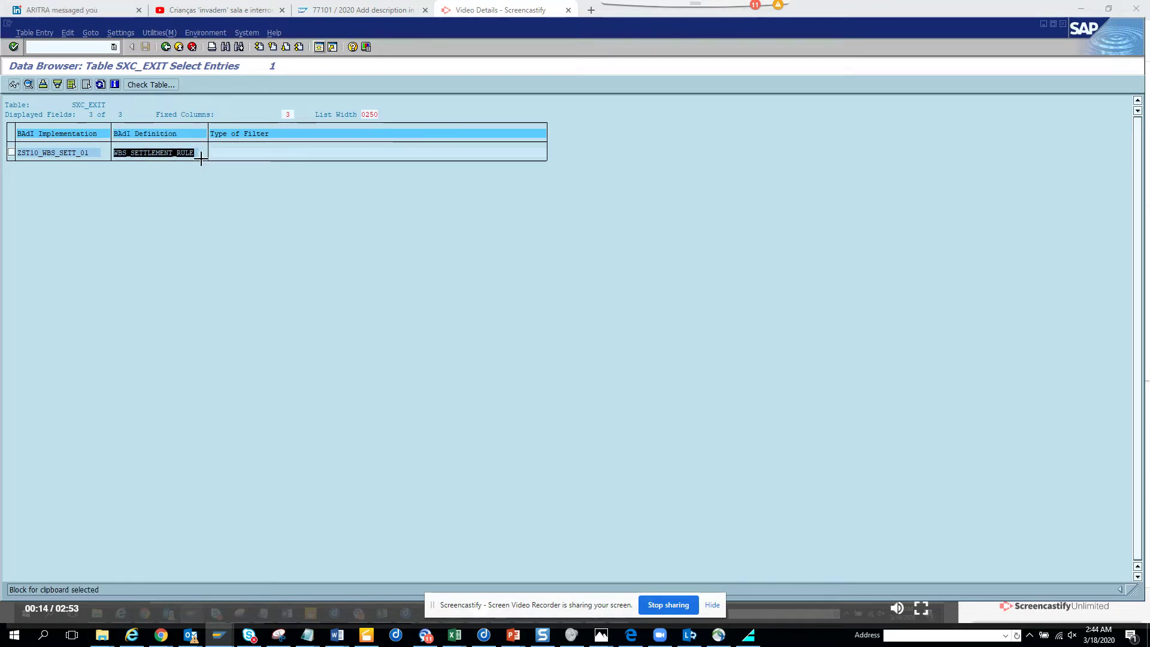
key(ctrl+c)
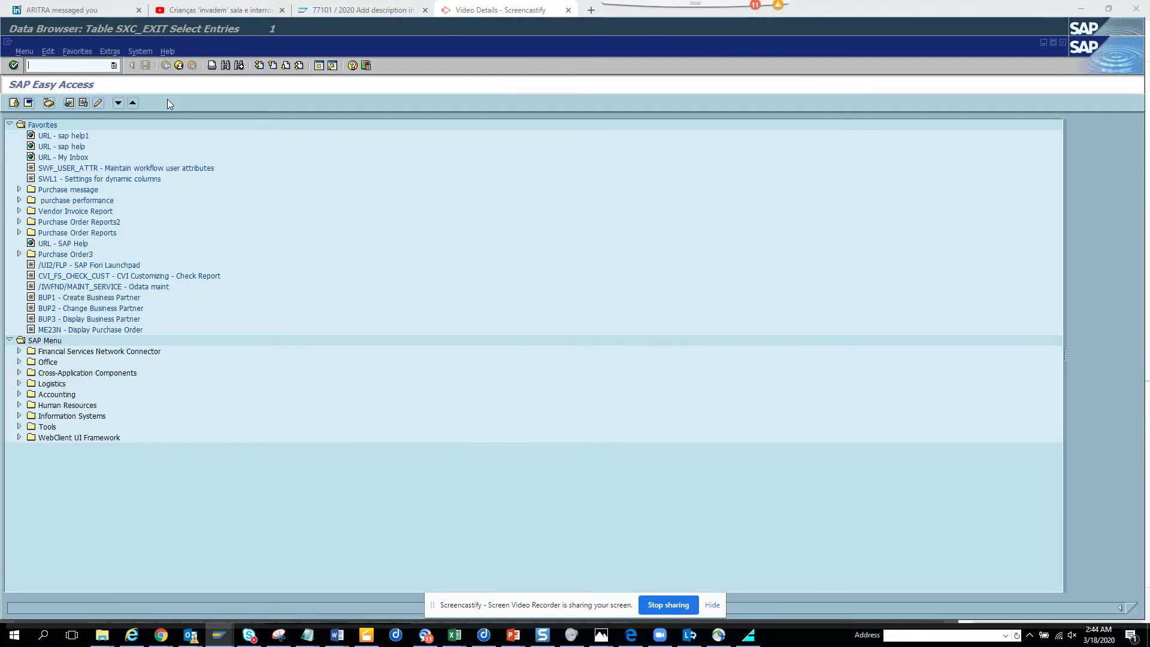
In SE18, paste WBS_SETTLEMENT_RULE as the BAdI name and display its enhancement implementations
text(se18)
key(Return)
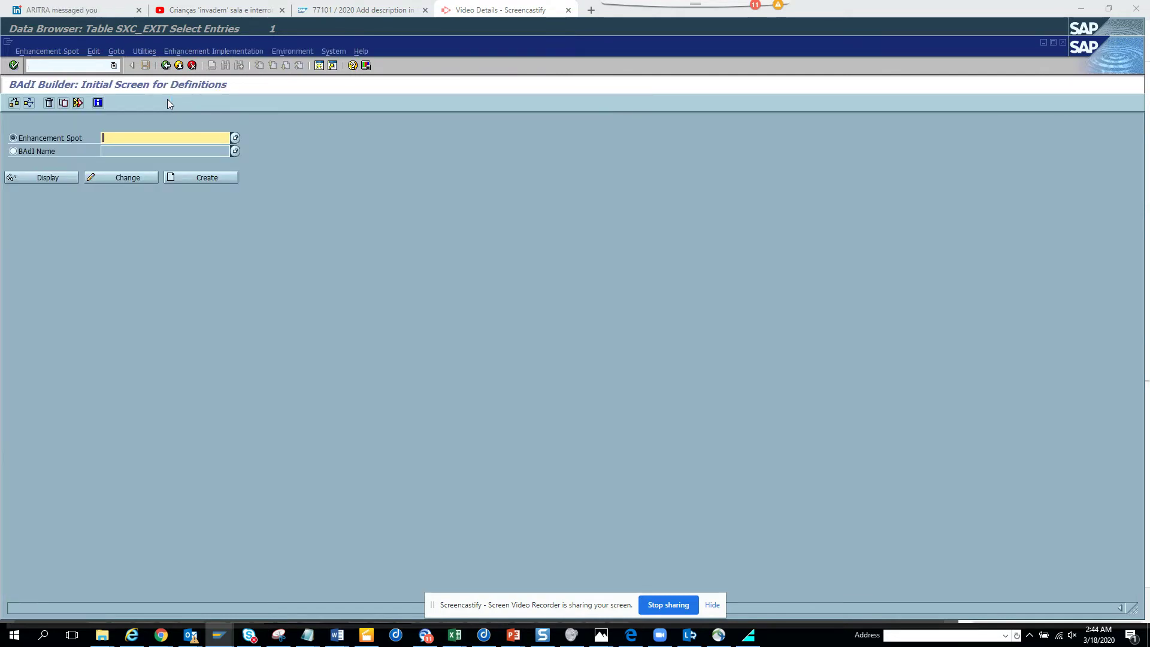
click(38, 149)
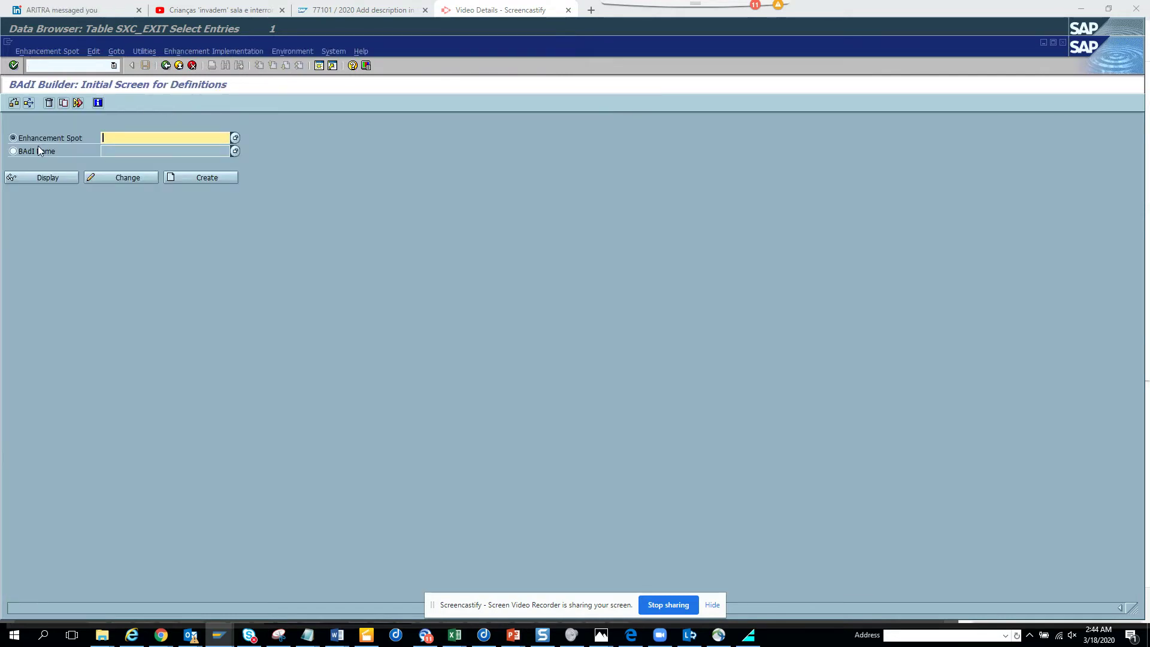
click(107, 150)
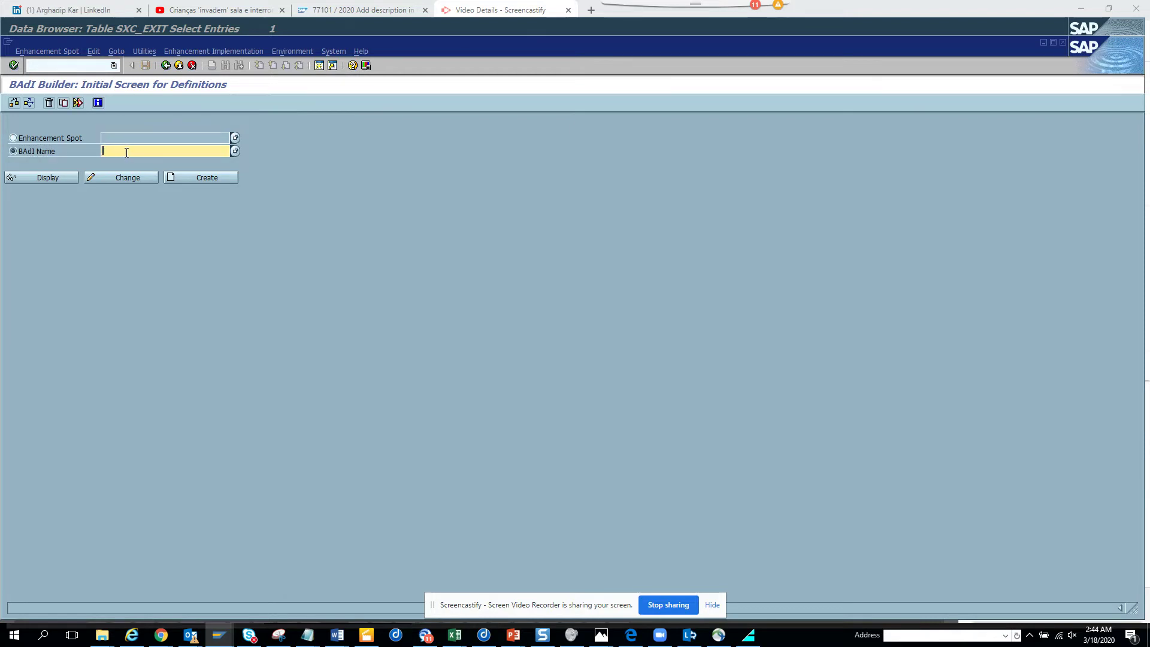
key(ctrl+v)
click(203, 52)
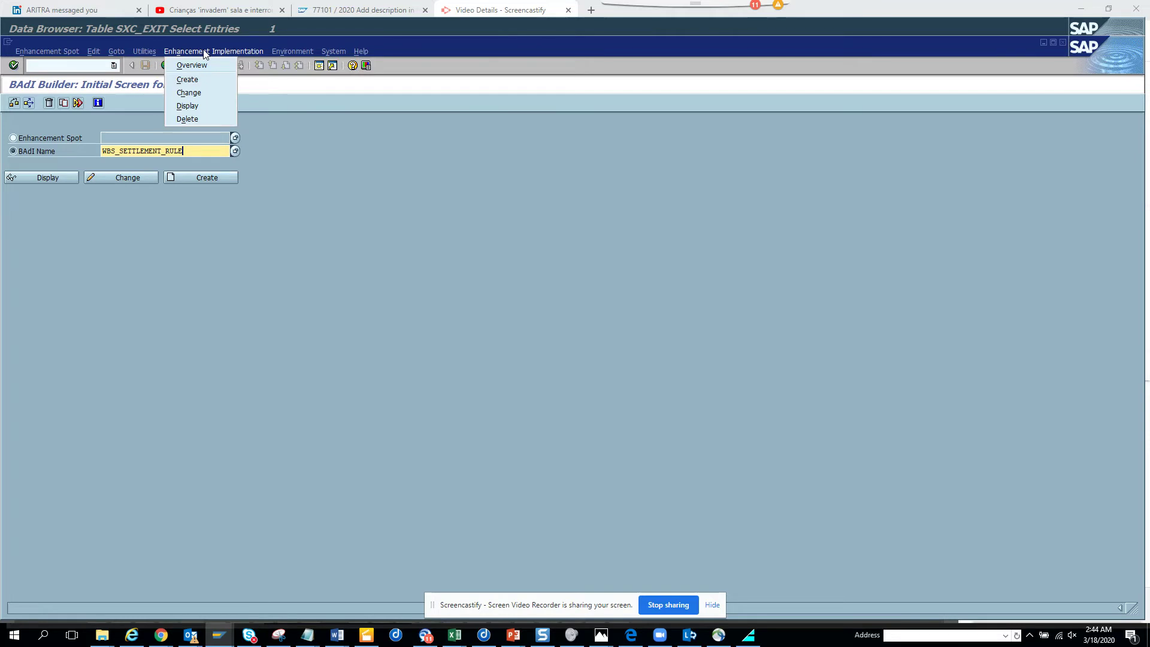
click(199, 106)
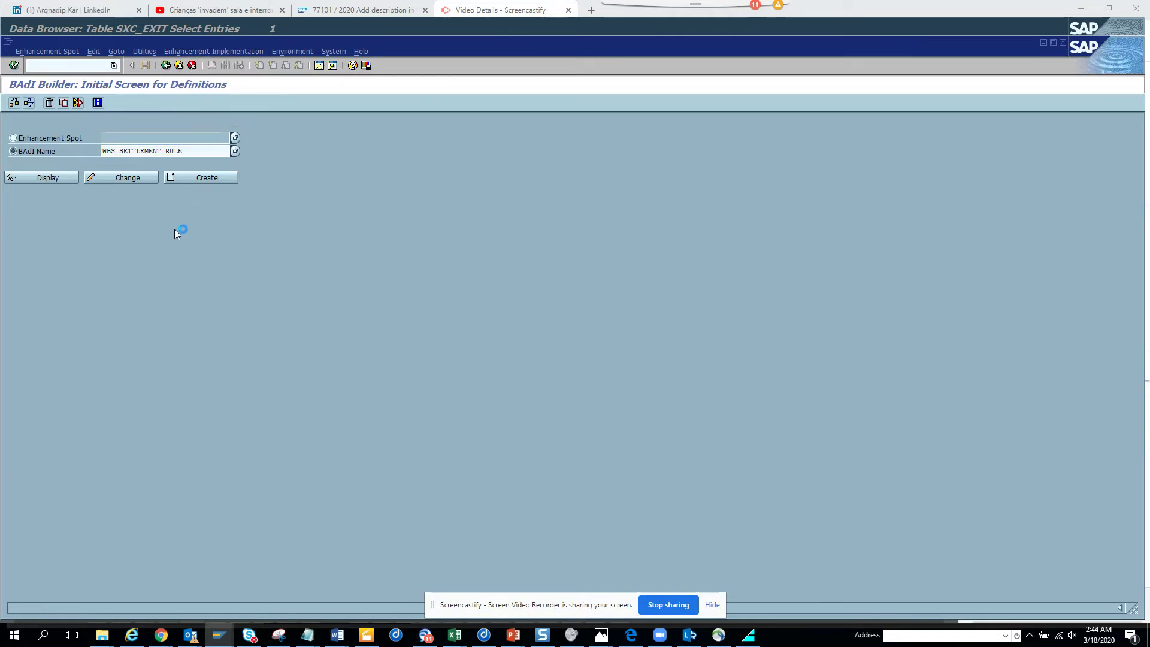
Inspect ZST10_WBS_SETT_01's interface methods and view the DETERMINE_STRATEGY code
double_click(134, 304)
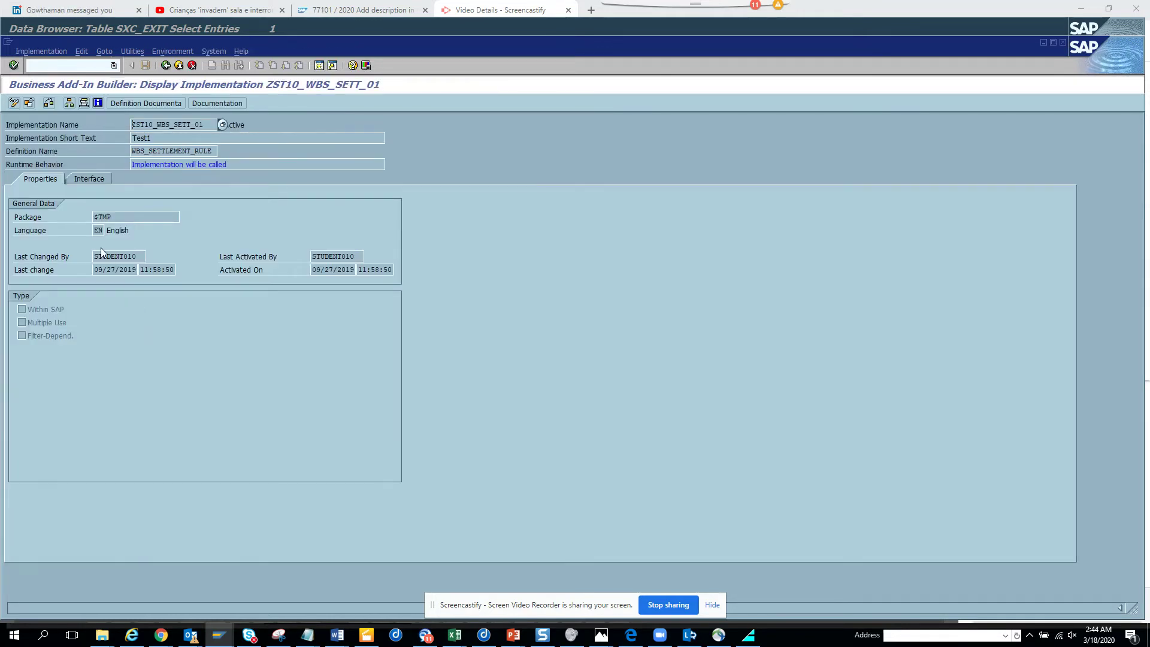
click(96, 178)
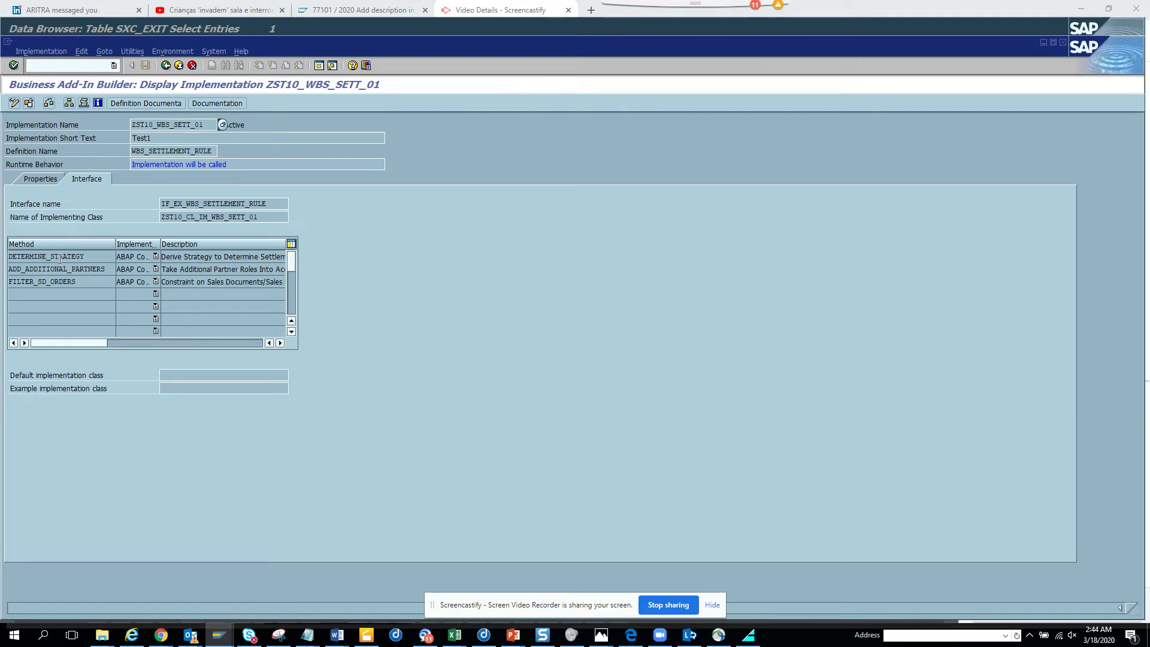
double_click(60, 258)
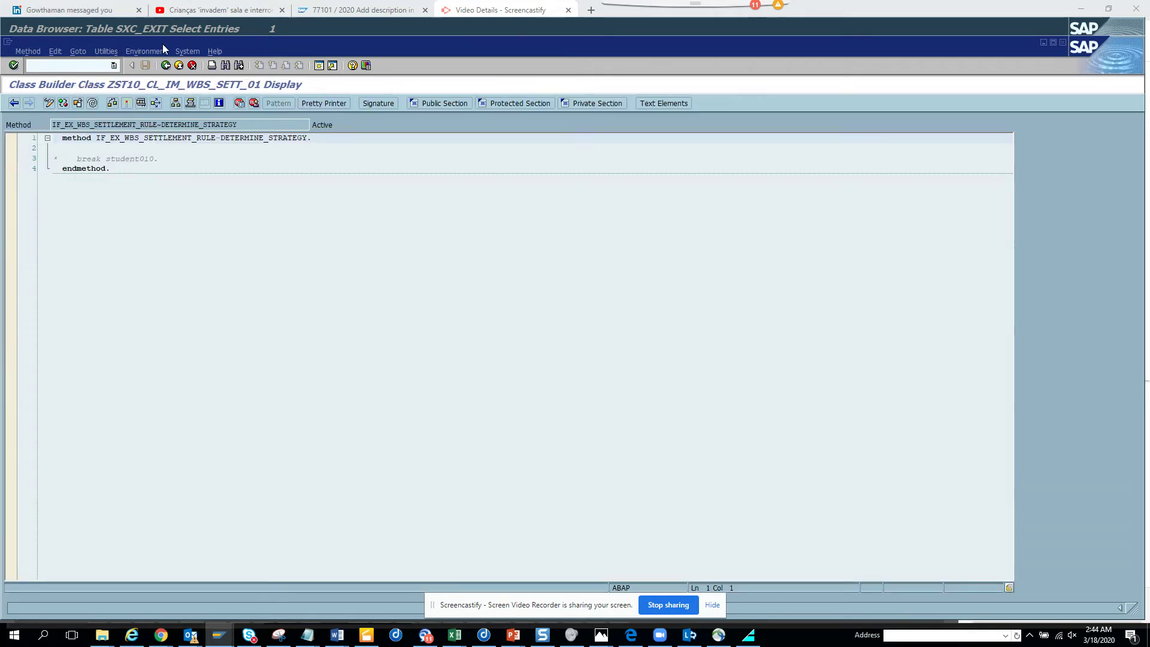
click(162, 66)
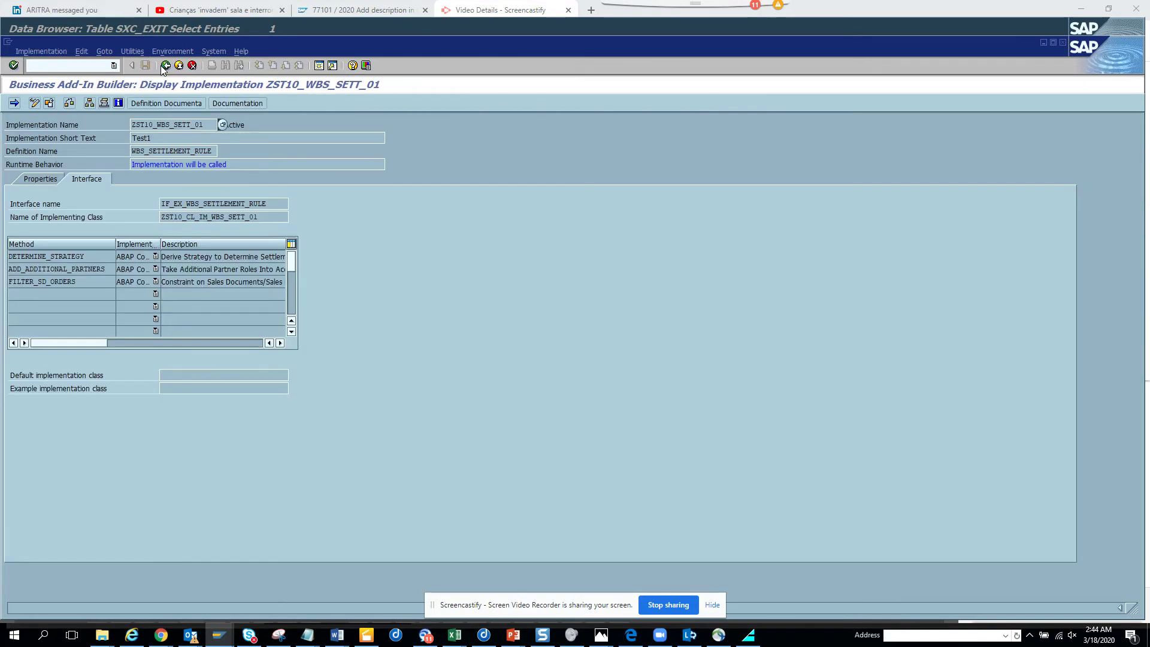
click(163, 66)
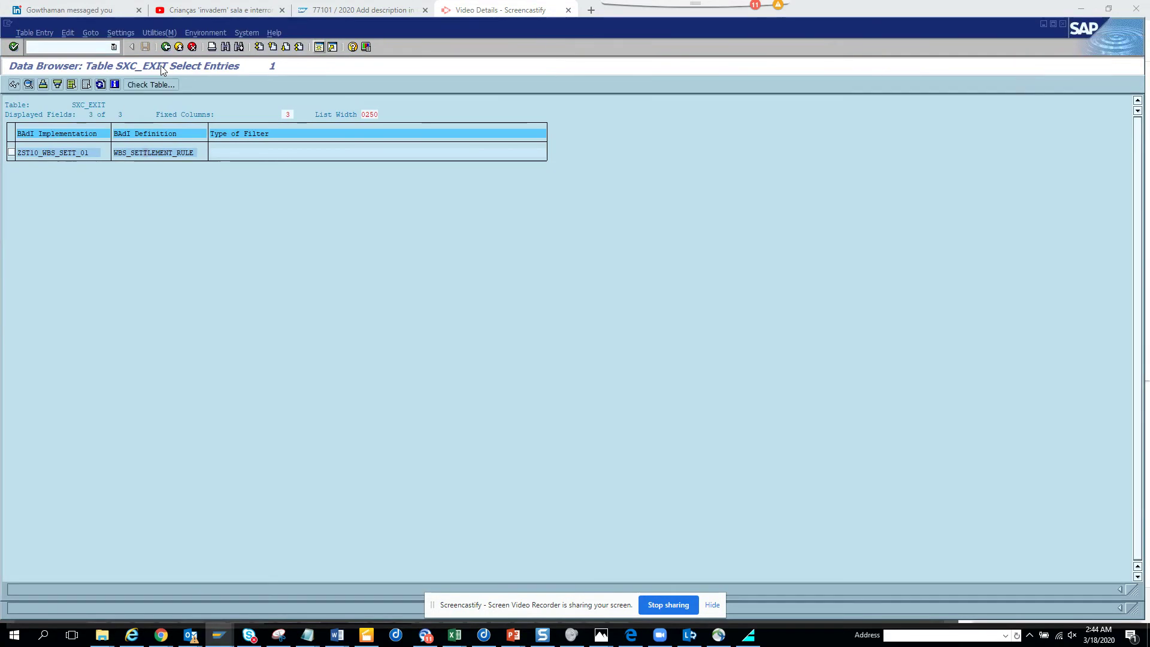